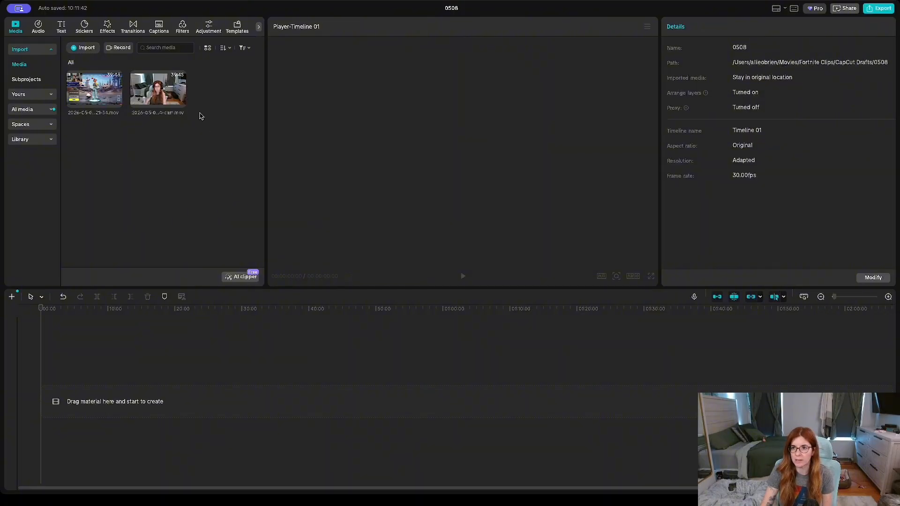
Step: Add the gameplay recording from the media library to the timeline
left_click(94, 89)
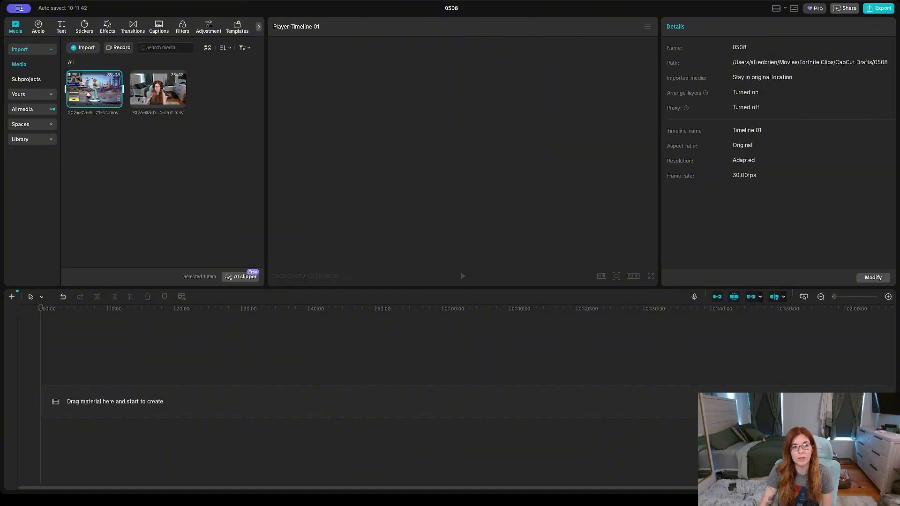
left_click_drag(77, 96, 91, 380)
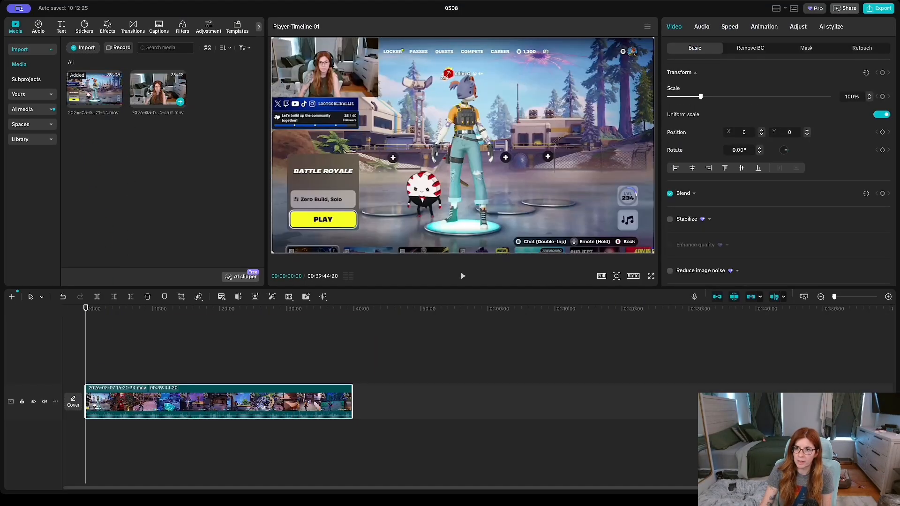
Step: Add the facecam clip on a track above the gameplay and move it to the top of the vertical frame
left_click_drag(158, 89, 88, 374)
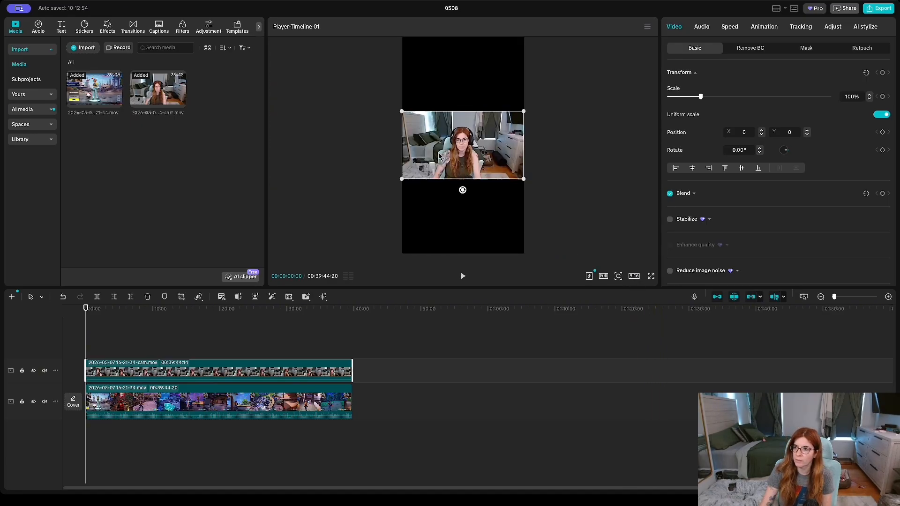
left_click_drag(466, 157, 464, 83)
Step: Scale the gameplay clip up to about 235% and position it to fill the lower part of the frame
left_click(469, 180)
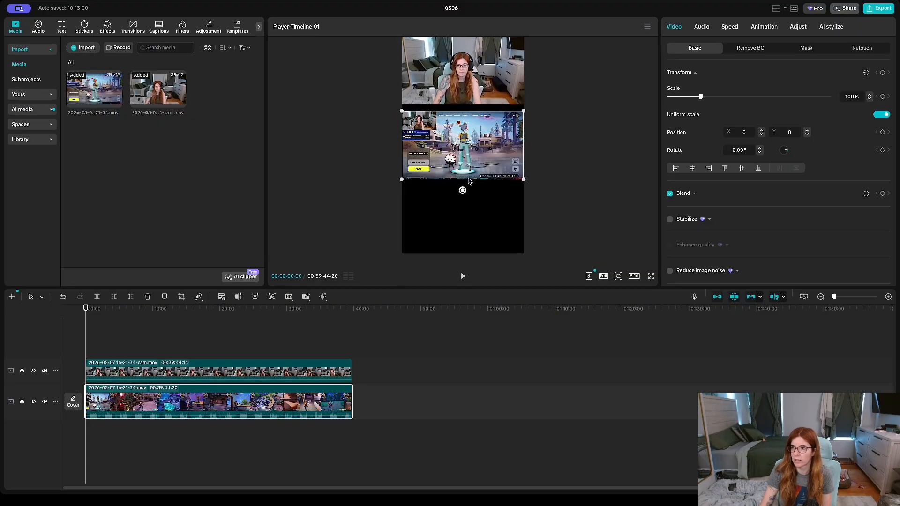
left_click(114, 309)
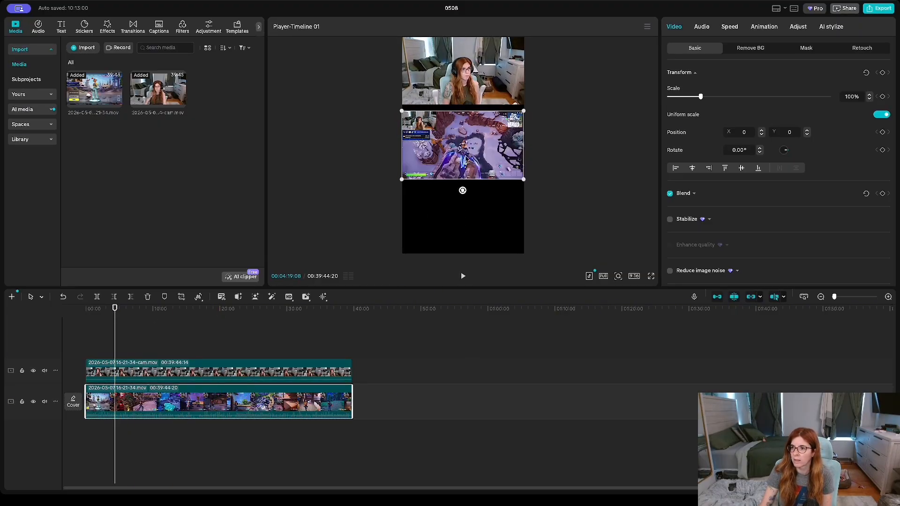
left_click_drag(481, 154, 449, 149)
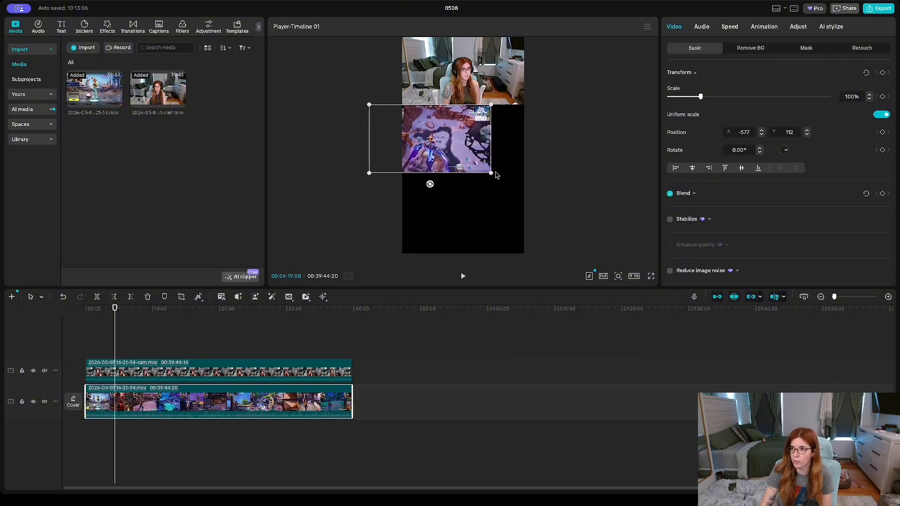
mouse_move(490, 173)
left_mouse_down()
mouse_move(535, 197)
mouse_move(491, 188)
mouse_move(500, 199)
mouse_move(489, 189)
left_mouse_up()
left_click_drag(550, 116, 569, 96)
mouse_move(470, 148)
left_mouse_down()
mouse_move(489, 154)
mouse_move(483, 146)
left_mouse_up()
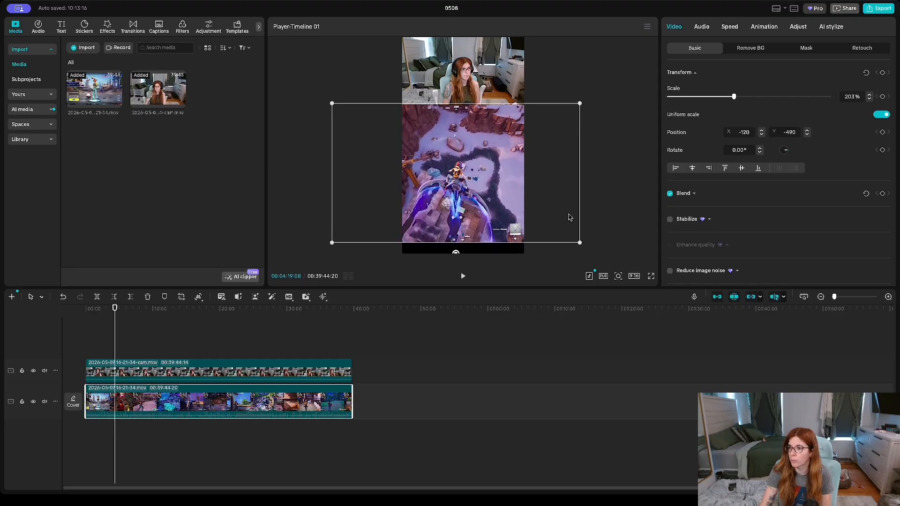
left_click_drag(581, 243, 600, 253)
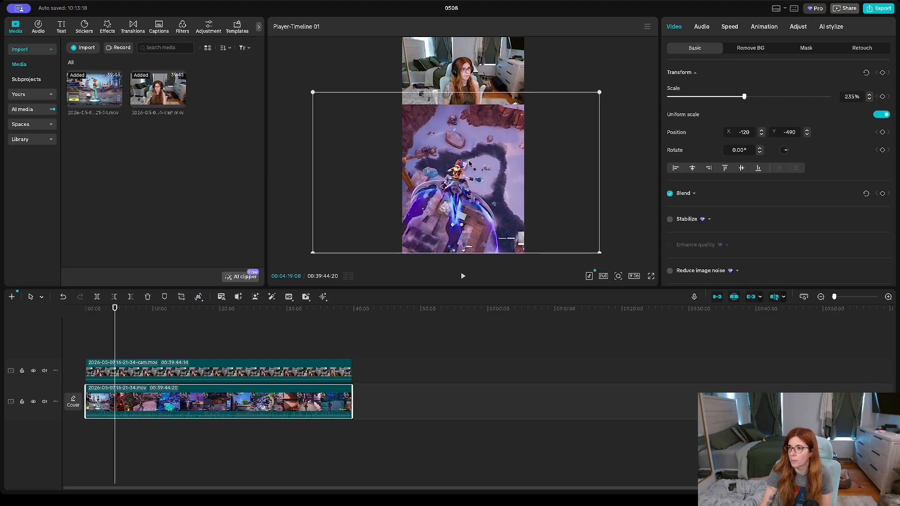
left_click_drag(459, 196, 473, 193)
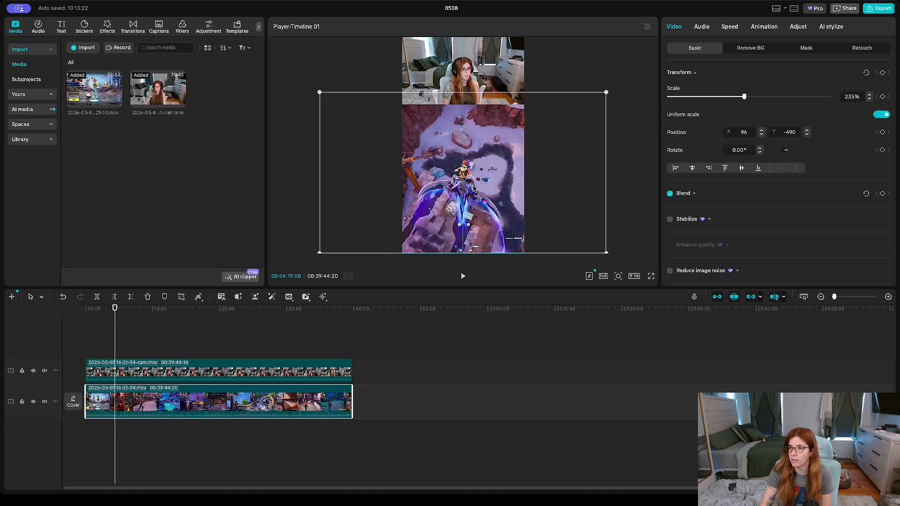
Step: Enlarge the facecam to about 110% so it spans the full frame width
left_click(490, 97)
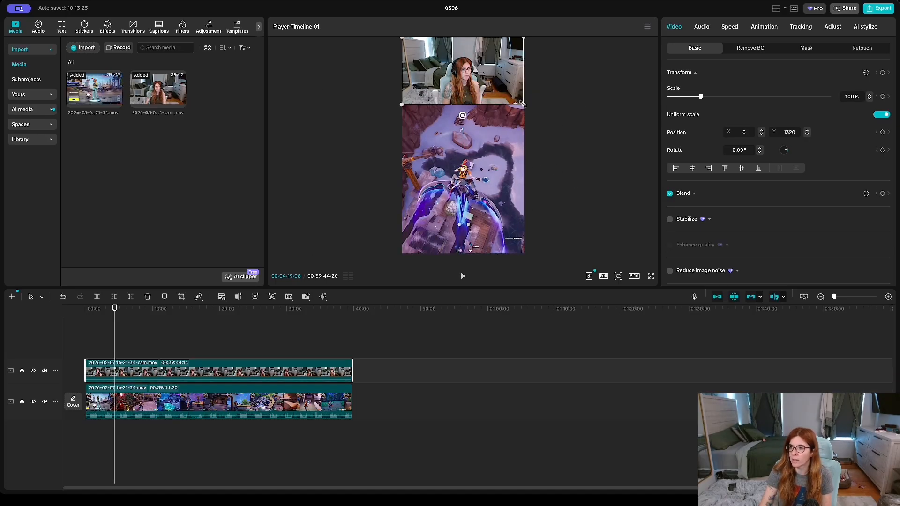
left_click_drag(530, 108, 531, 110)
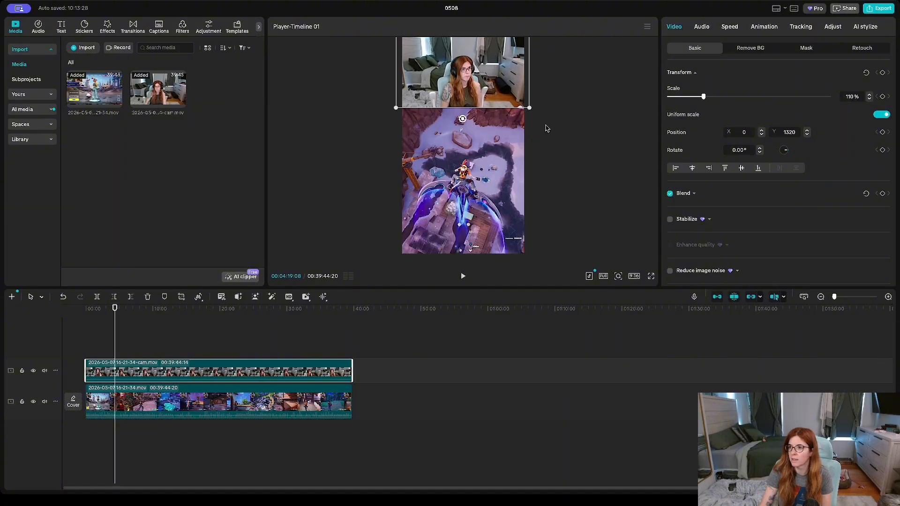
left_click(551, 131)
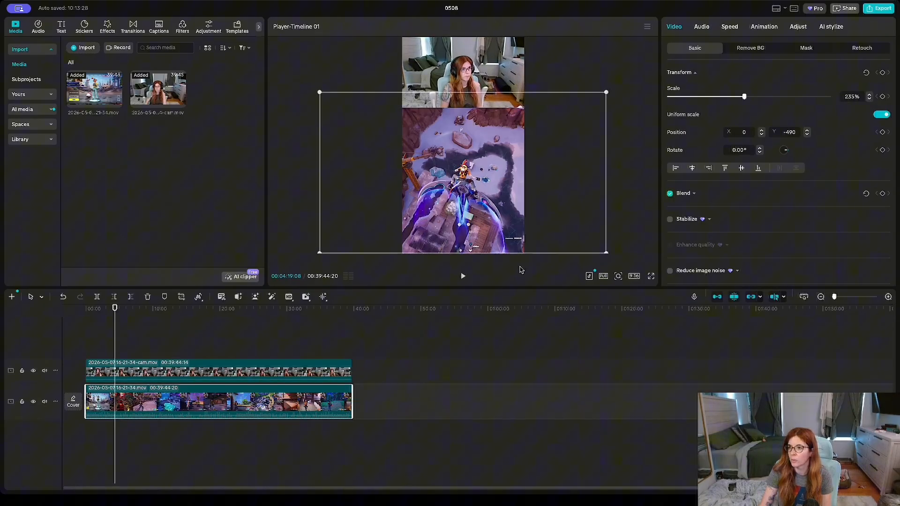
Step: Add two more copies of the gameplay recording on new tracks above the existing clips
left_click(131, 317)
left_click_drag(130, 317, 131, 317)
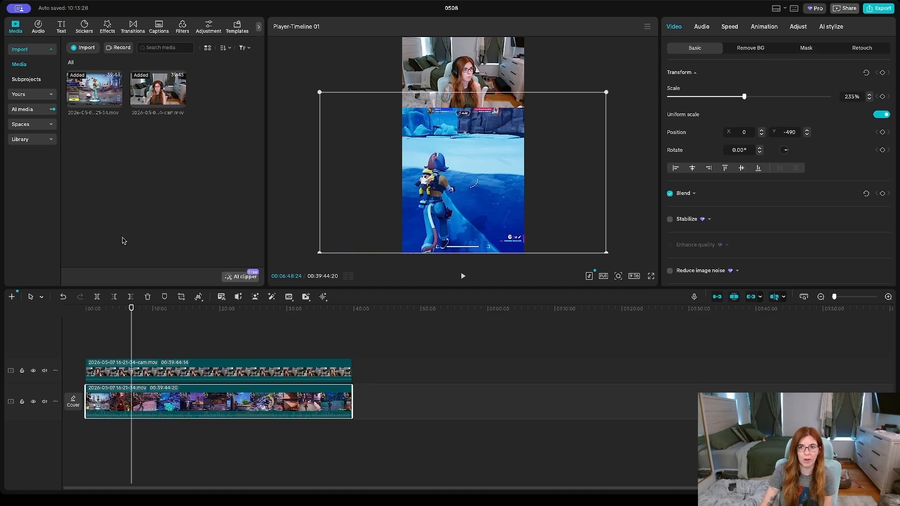
left_click(115, 101)
left_click_drag(115, 101, 90, 352)
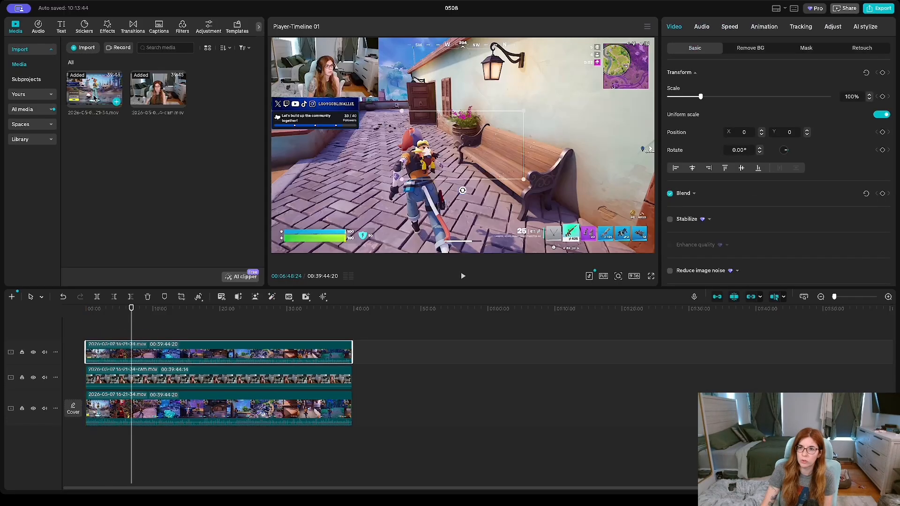
left_click_drag(94, 99, 88, 333)
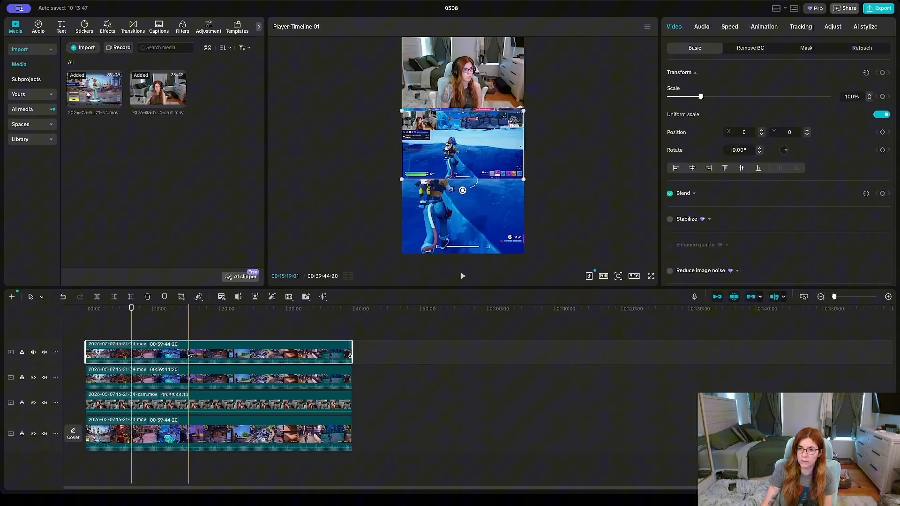
Step: Move the facecam clip to the topmost track
left_click(315, 405)
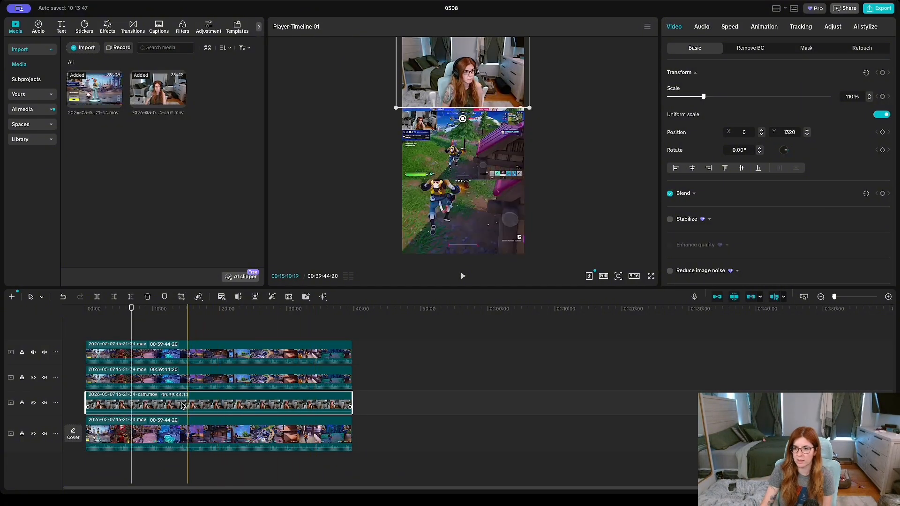
left_click_drag(185, 406, 186, 352)
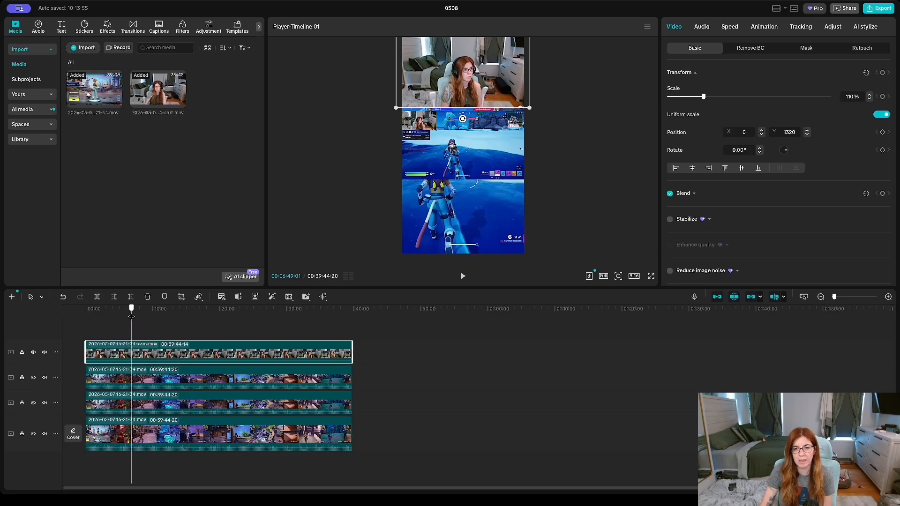
Step: Select all four clips and split them at about 30:22 on the timeline
left_click_drag(131, 316, 290, 307)
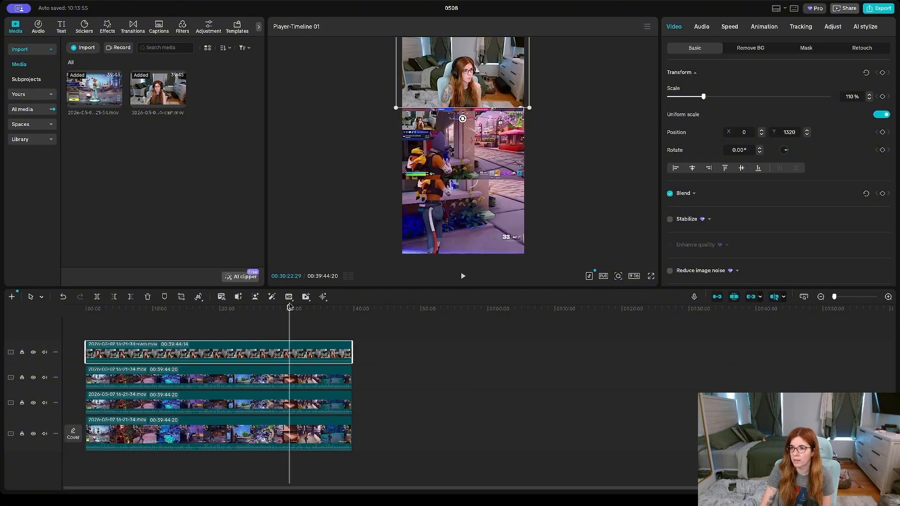
left_click(217, 327)
left_click_drag(217, 327, 214, 450)
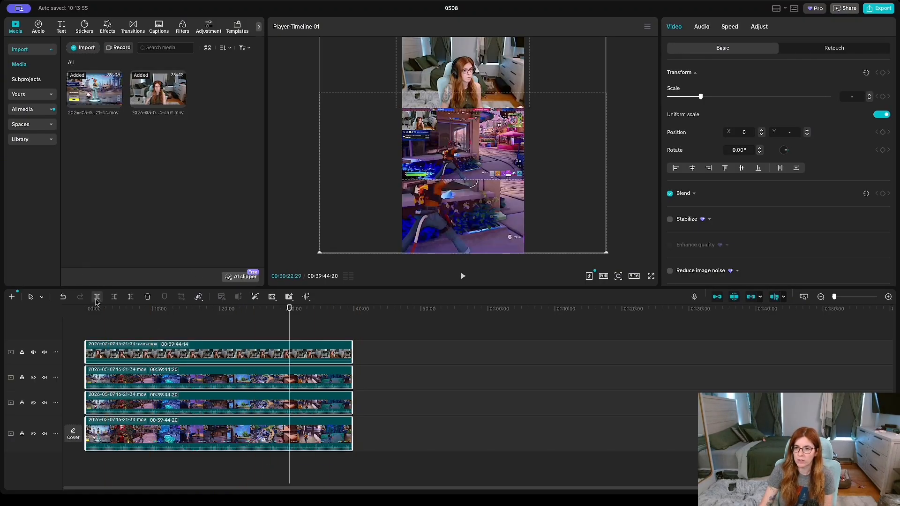
left_click(96, 297)
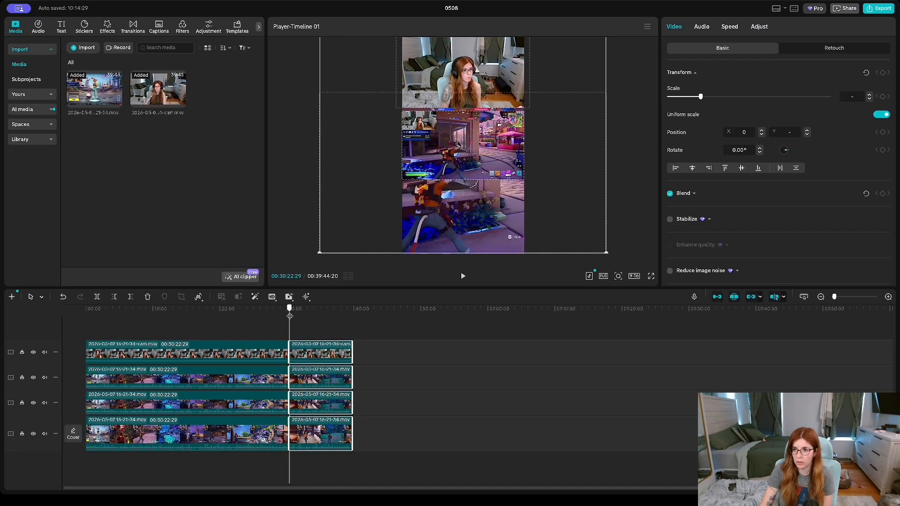
Step: Split all clips again slightly later and delete the segments after that point
left_click_drag(292, 316, 295, 316)
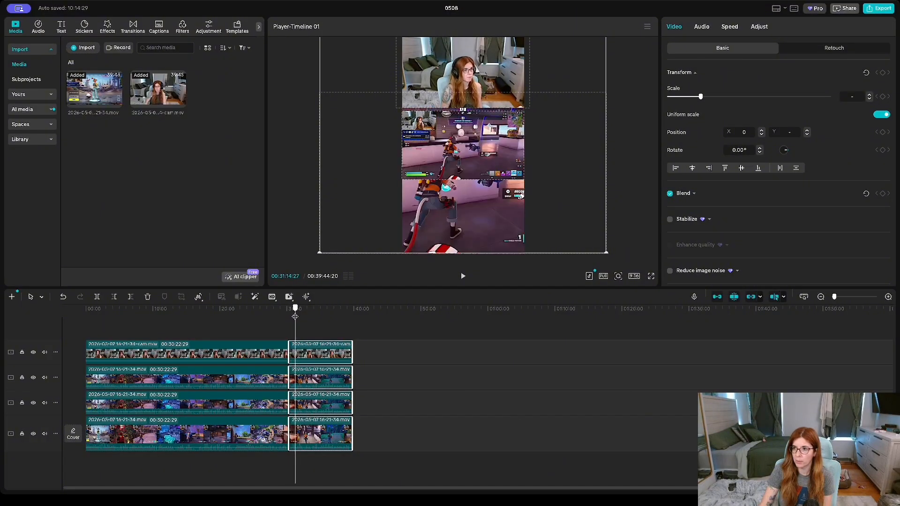
left_click(97, 297)
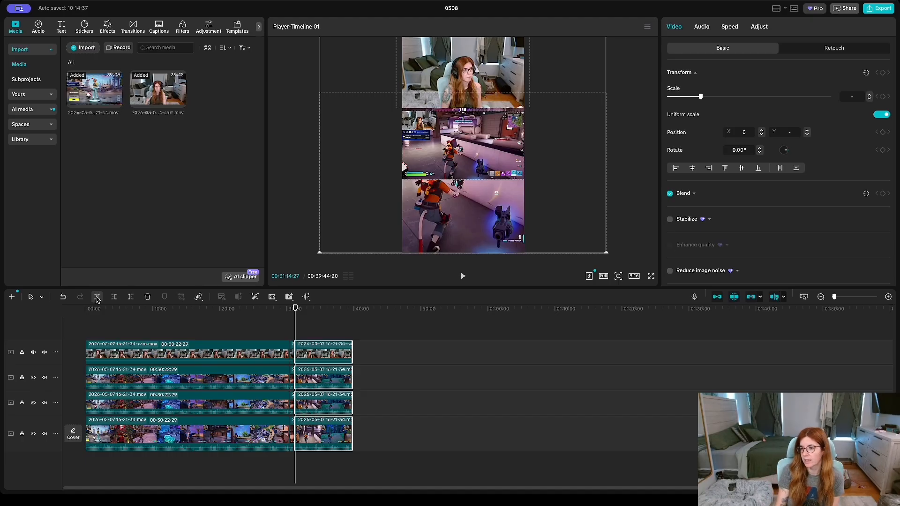
key("Delete")
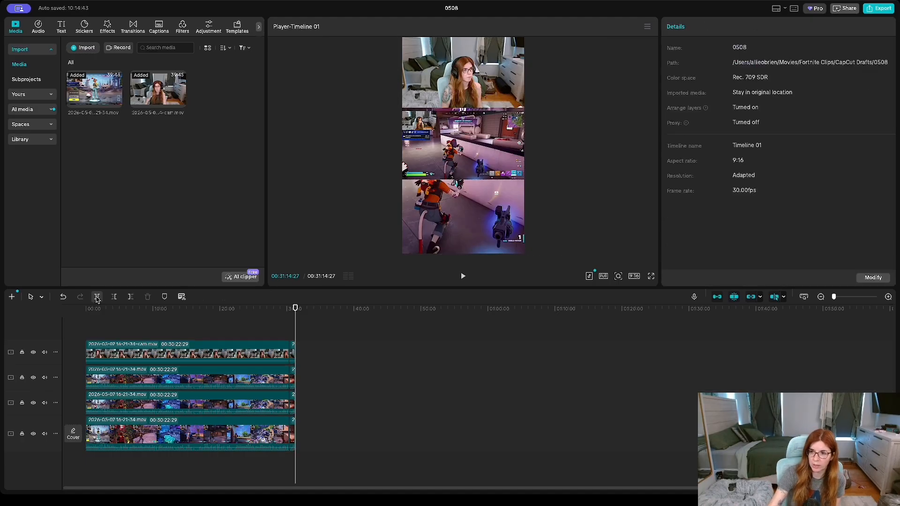
Step: Select the earlier segments of all tracks and delete them, keeping only the short section
left_click_drag(144, 344, 139, 454)
key("Delete")
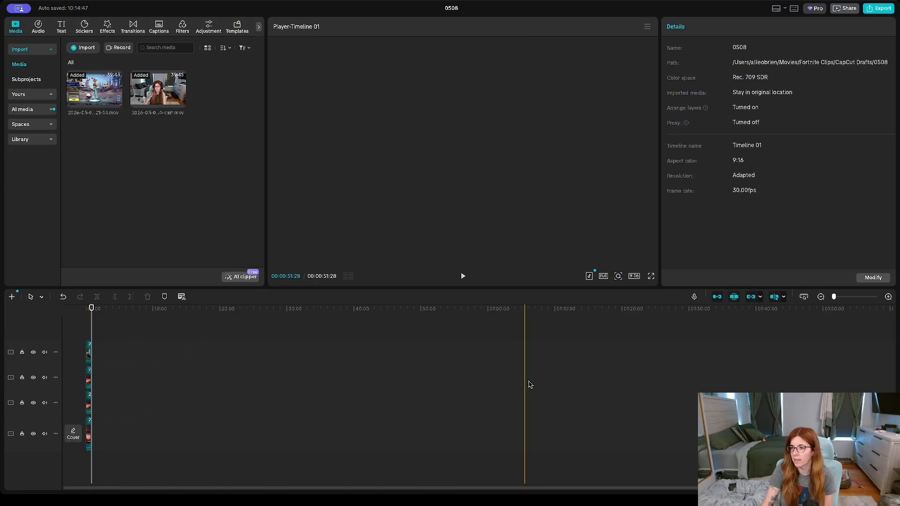
Step: Crop the gameplay copy on the second track down to the health and shield bars
left_click(888, 298)
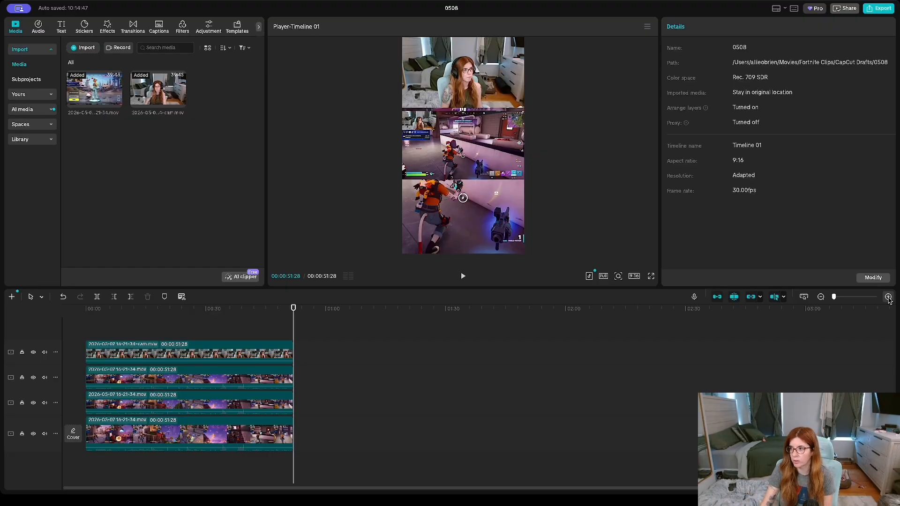
left_click(888, 298)
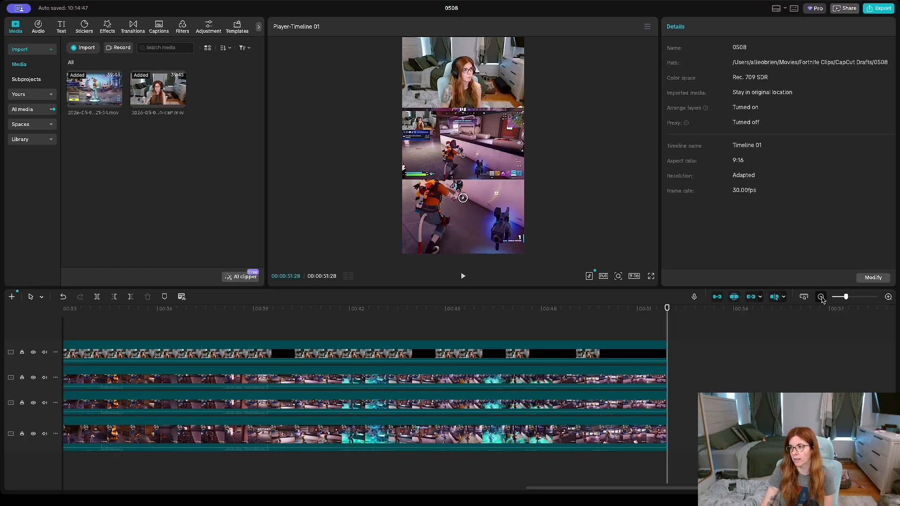
left_click(820, 298)
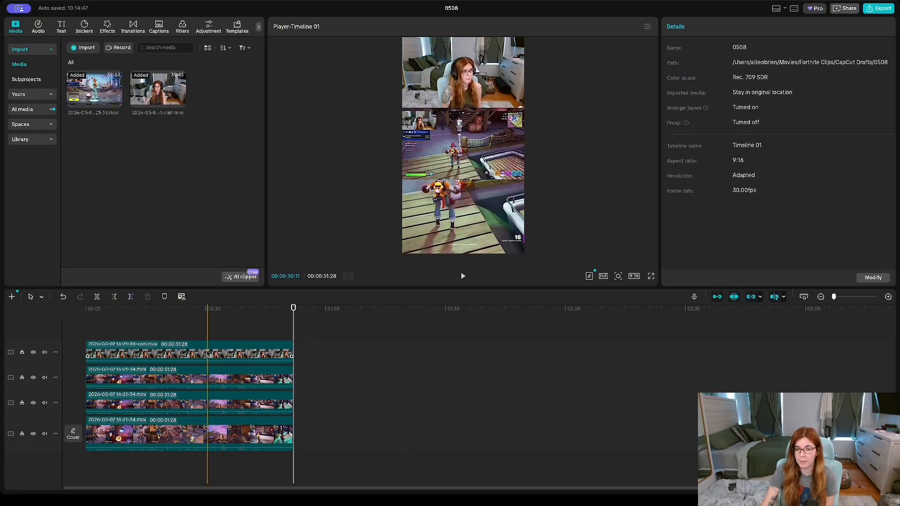
left_click(226, 379)
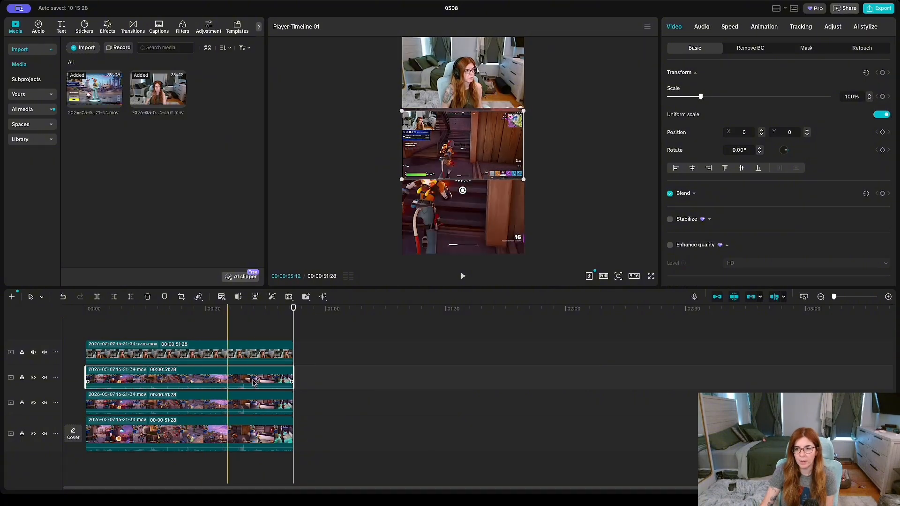
left_click(182, 297)
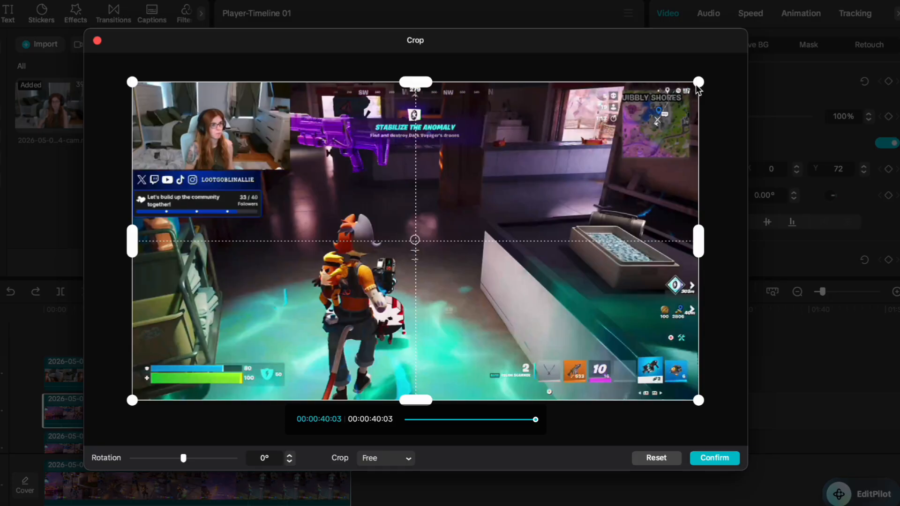
mouse_move(698, 87)
left_mouse_down()
mouse_move(535, 187)
mouse_move(387, 368)
mouse_move(291, 378)
left_mouse_up()
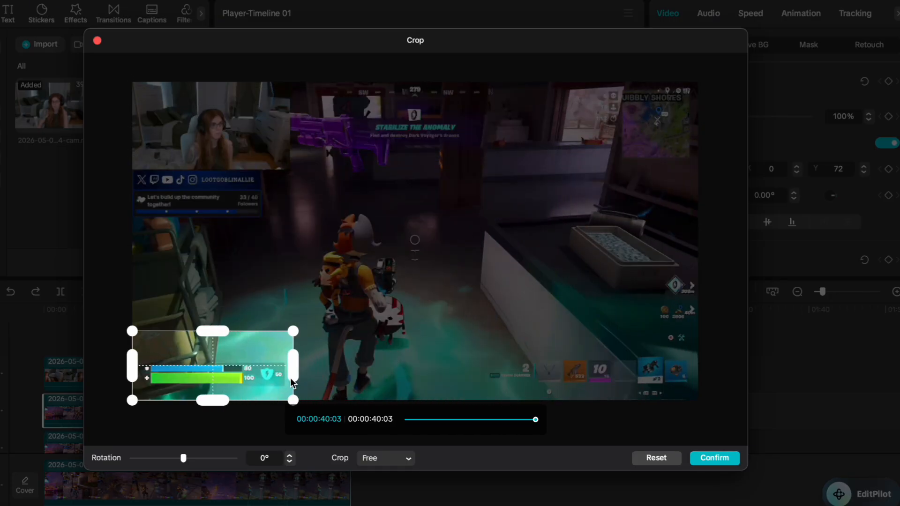
left_click_drag(237, 370, 239, 356)
left_click_drag(297, 351, 291, 353)
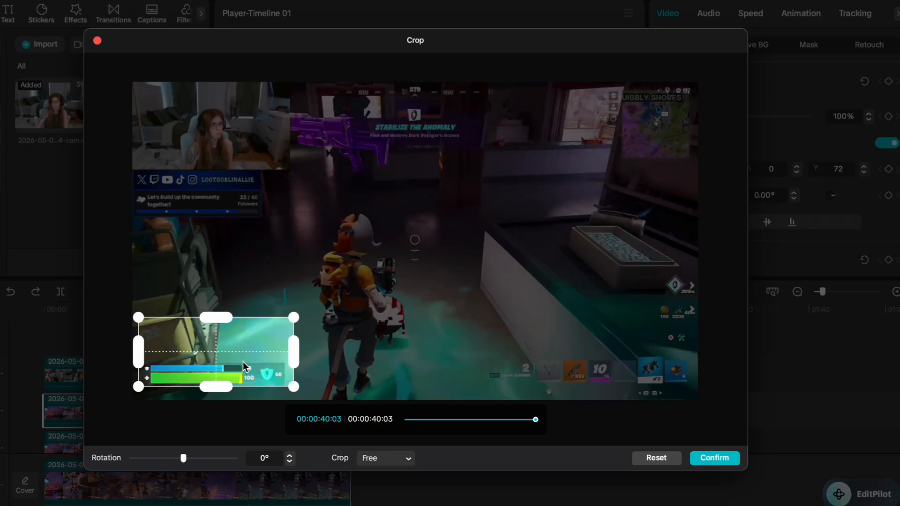
left_click_drag(294, 355, 289, 353)
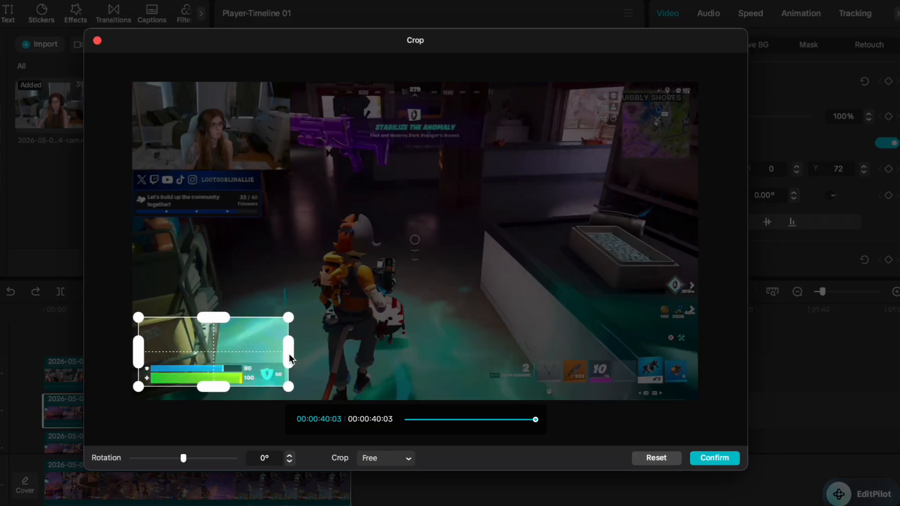
left_click(709, 454)
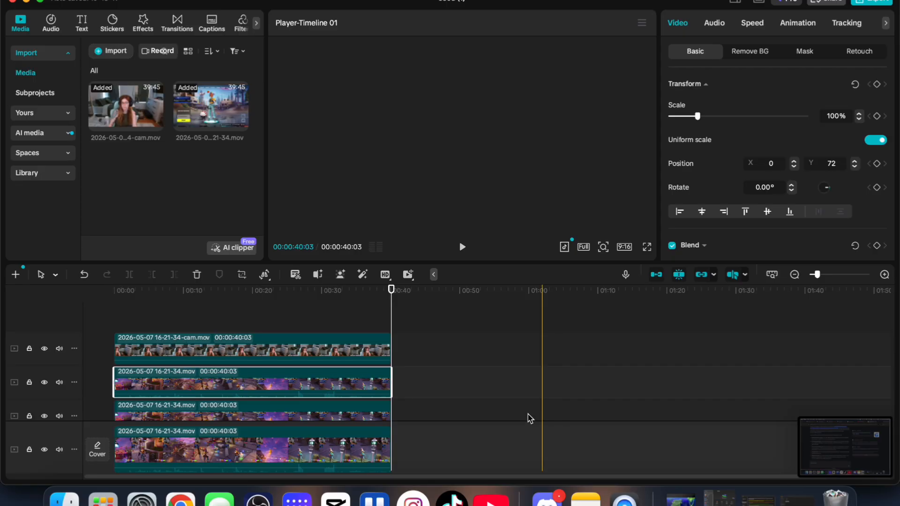
Step: Crop the gameplay copy on the third track down to the inventory and weapon slots in the lower-right corner
left_click(297, 412)
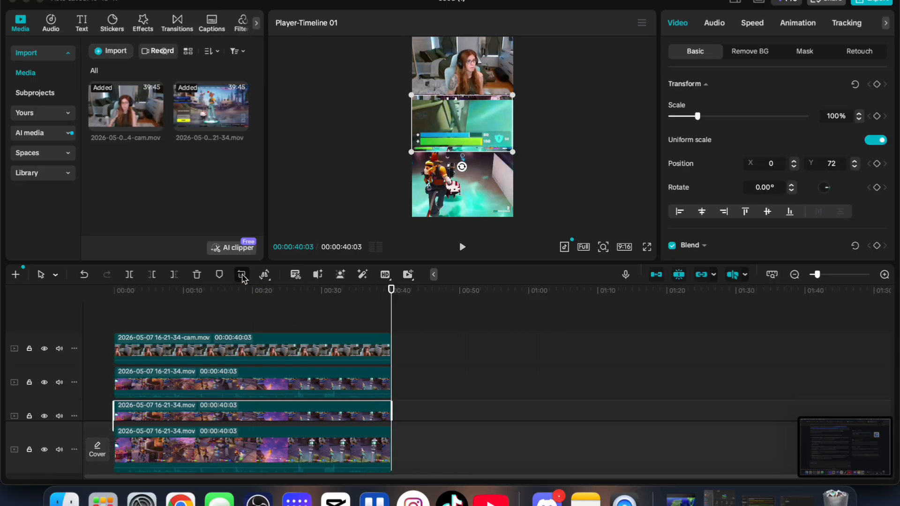
left_click(243, 276)
left_click_drag(194, 85, 607, 331)
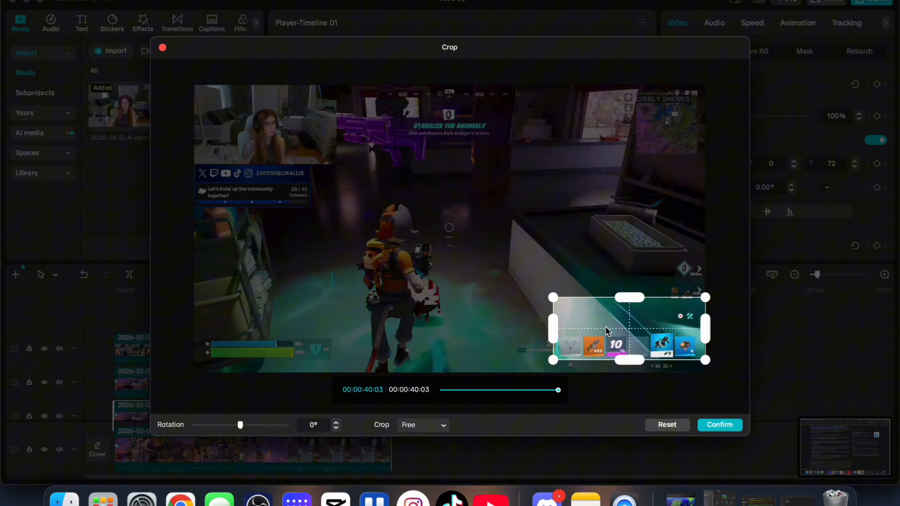
left_click(719, 425)
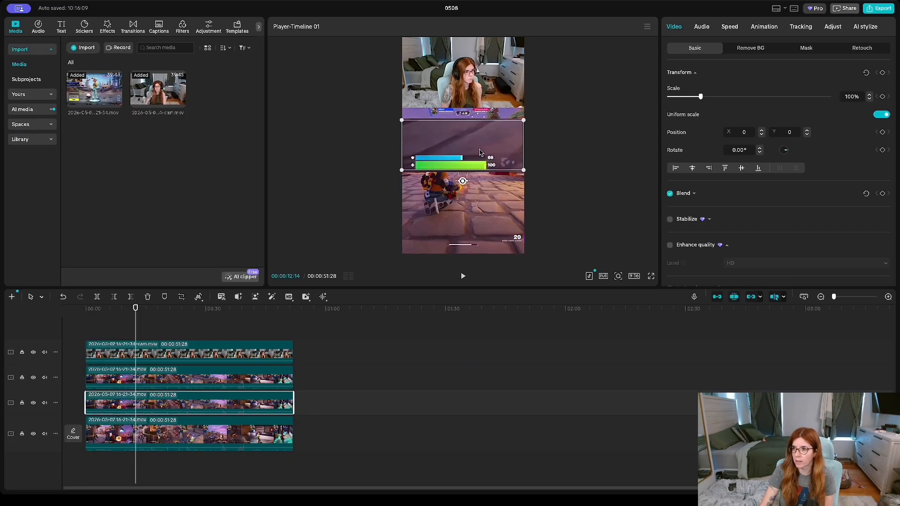
Step: Scale the health and shield bar overlay down to about 52% and place it at the left edge beneath the facecam
left_click(282, 378)
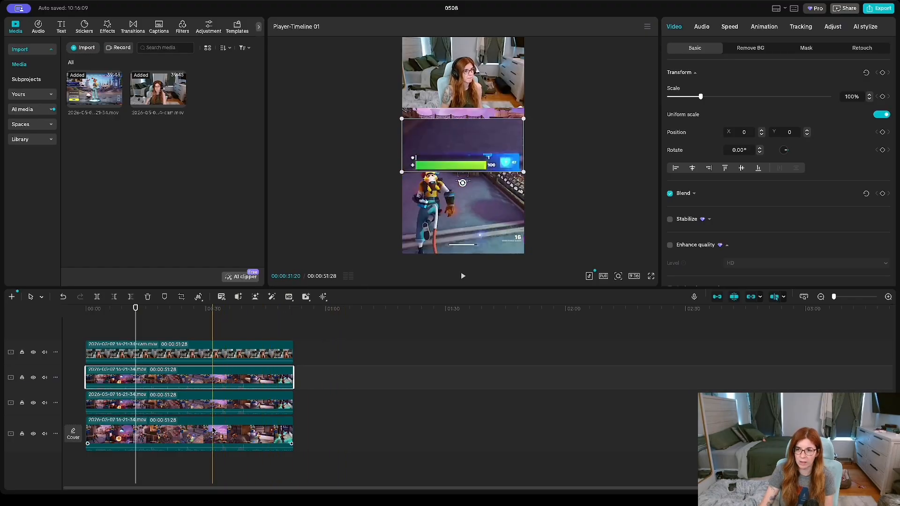
left_click(220, 434)
left_click(221, 404)
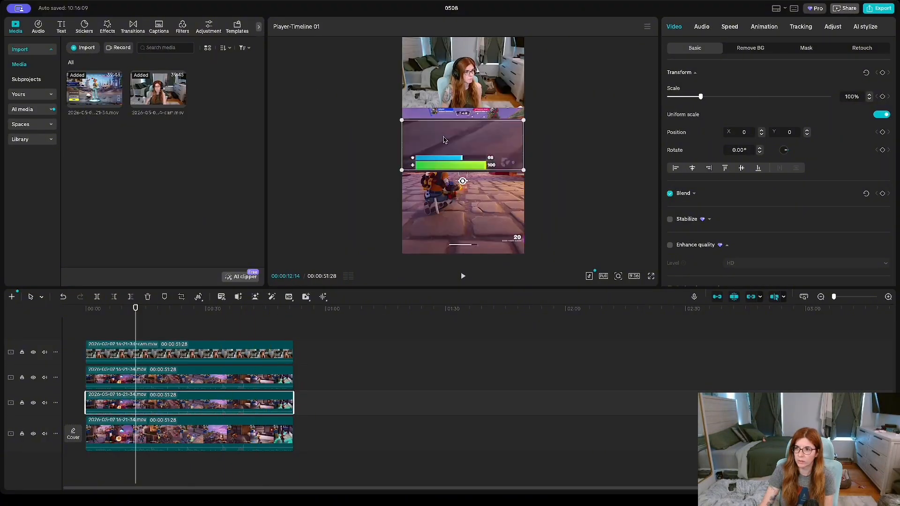
left_click(174, 380)
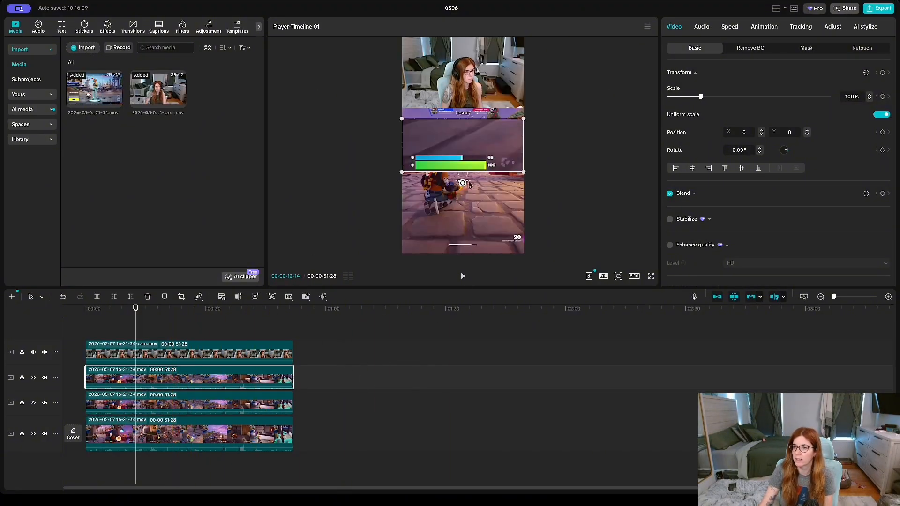
left_click_drag(523, 172, 434, 112)
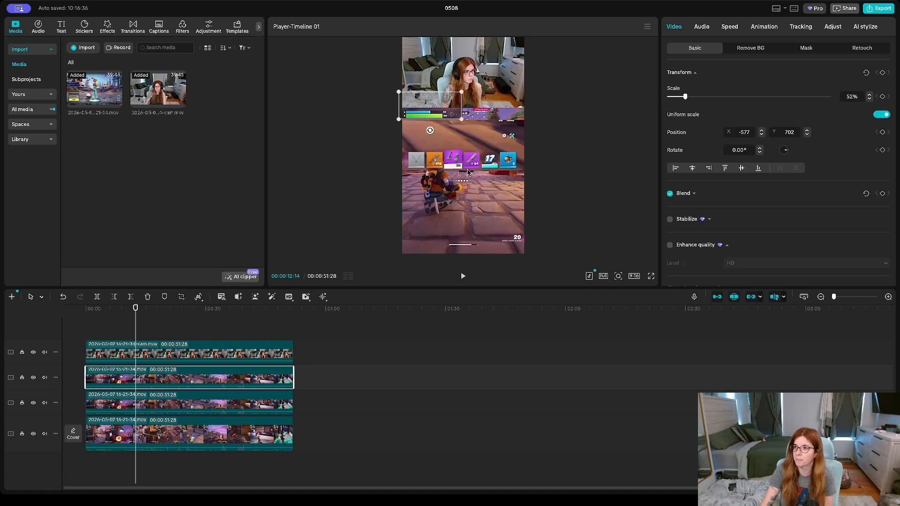
Step: Scale the inventory overlay to about 51% and move it to the right, beside the health bars beneath the facecam
left_click(467, 168)
left_click_drag(400, 120, 485, 116)
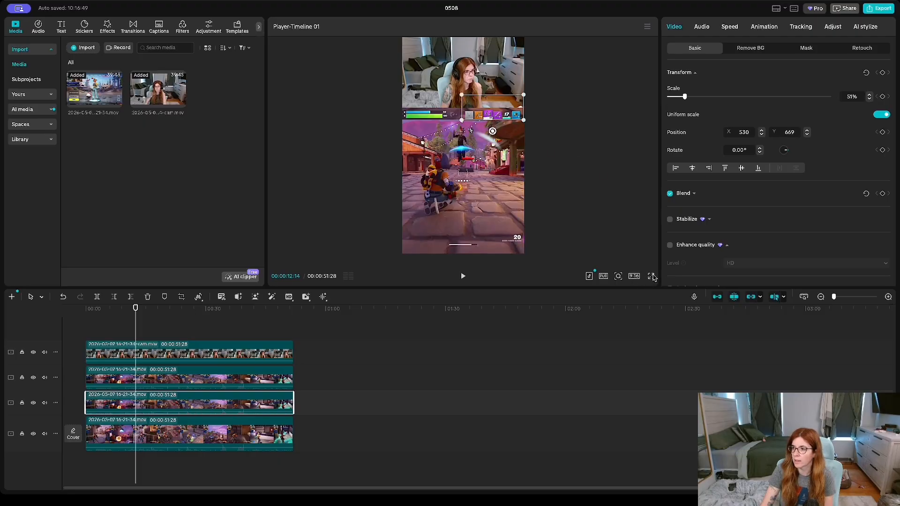
Step: Review the layout by selecting the main gameplay and each HUD overlay in turn in the enlarged preview
left_click(653, 277)
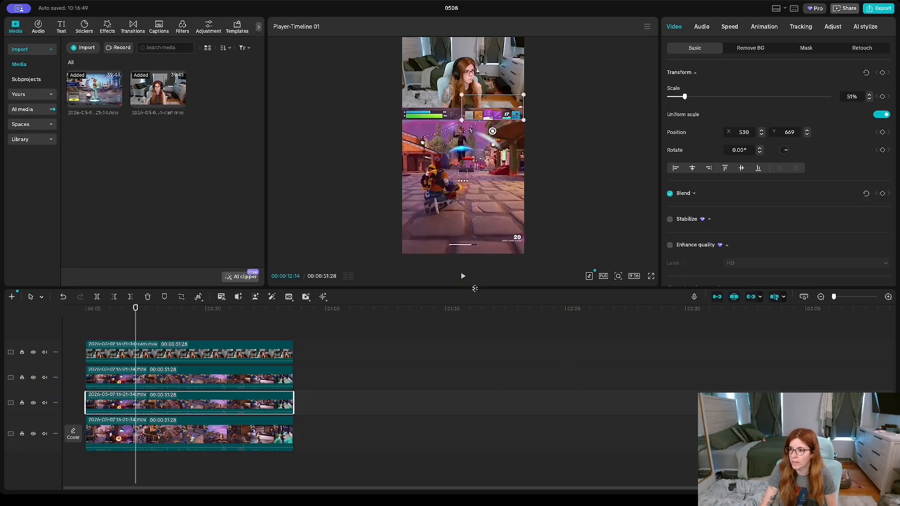
left_click_drag(475, 288, 488, 414)
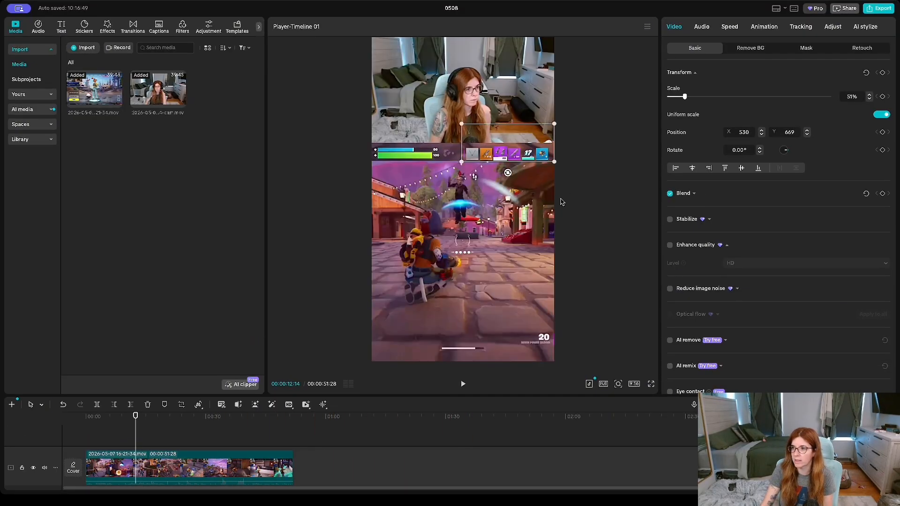
left_click(585, 186)
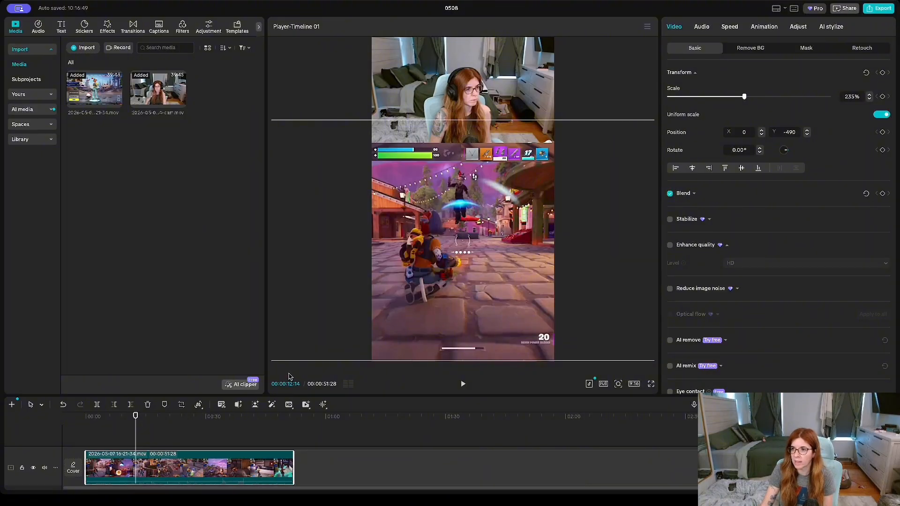
left_click(433, 155)
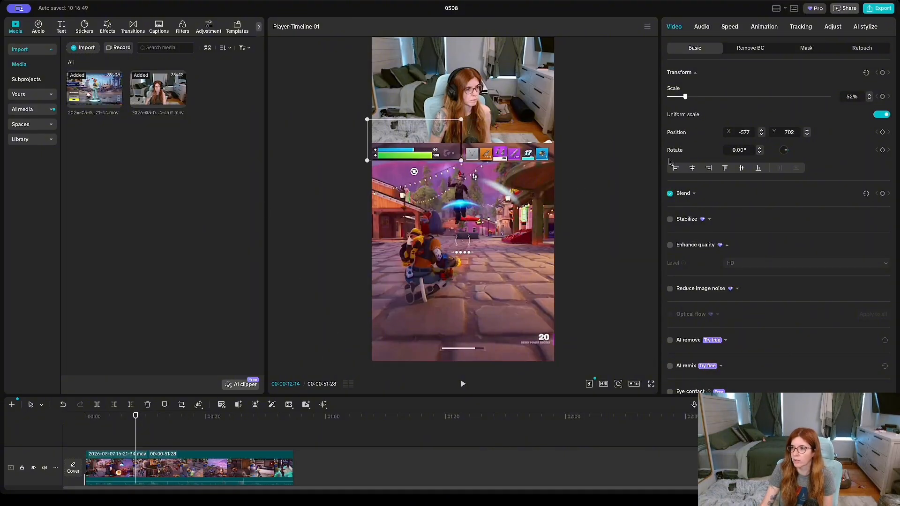
left_click(612, 183)
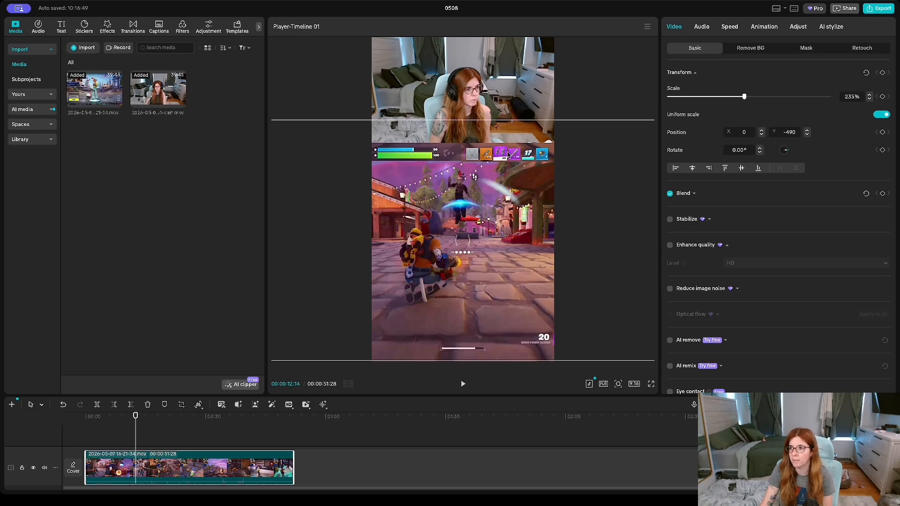
left_click(509, 154)
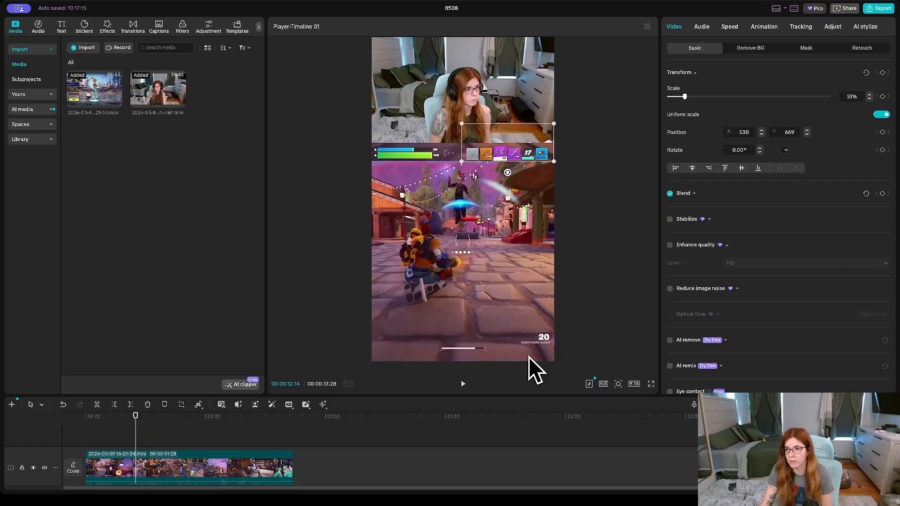
left_click(630, 270)
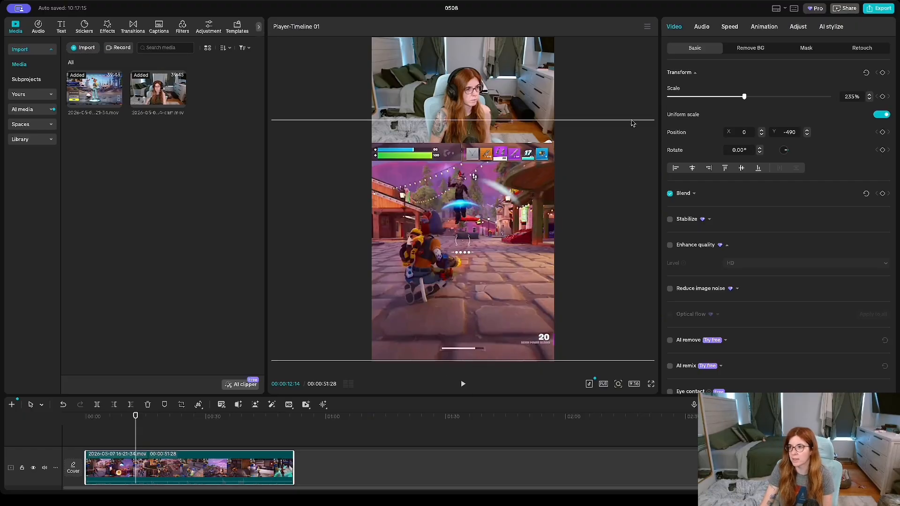